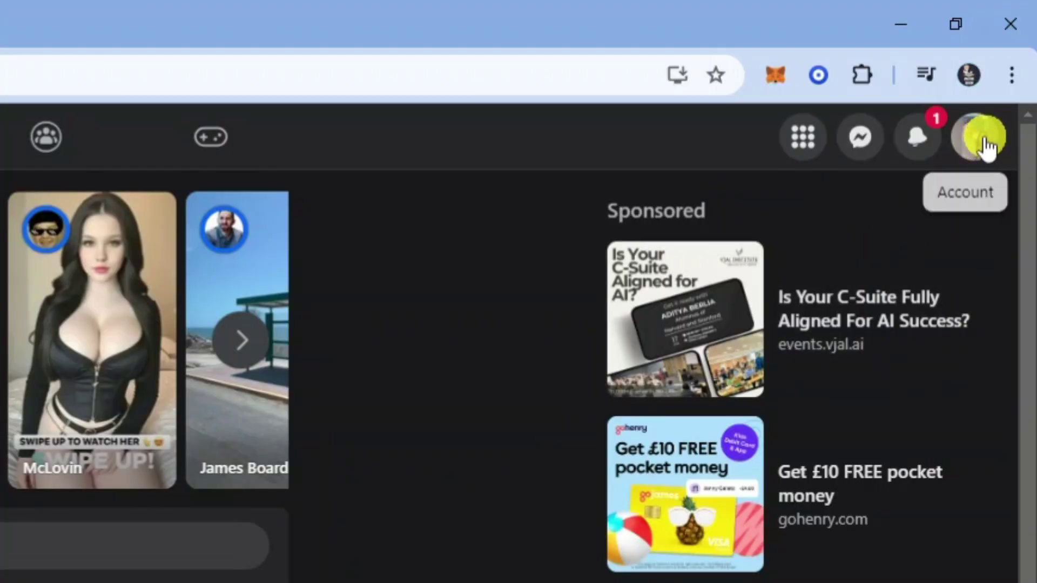
Step: Switch profiles to the Tech Tutor Page and open its Page view
click(988, 147)
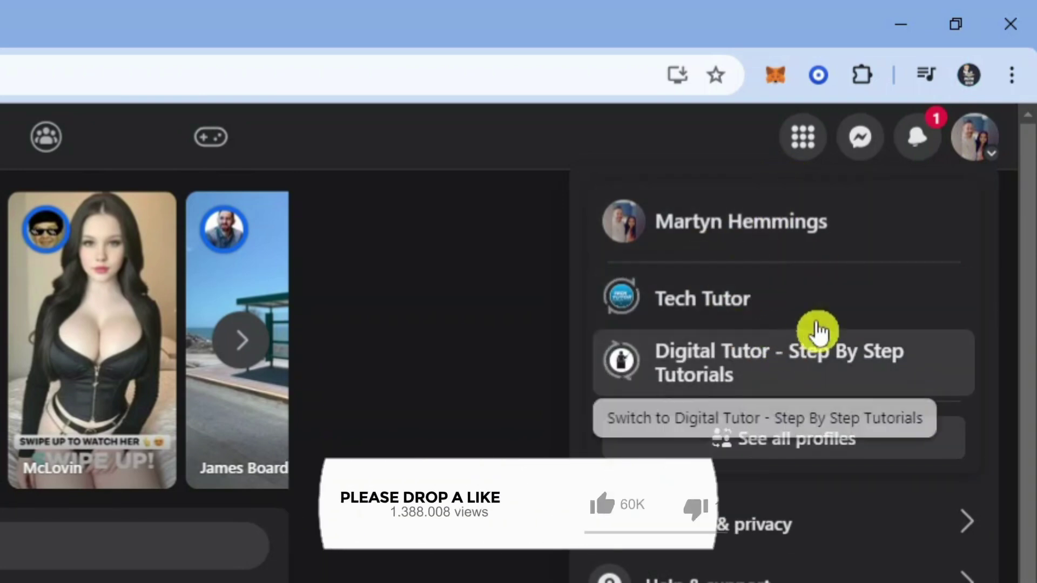
click(778, 305)
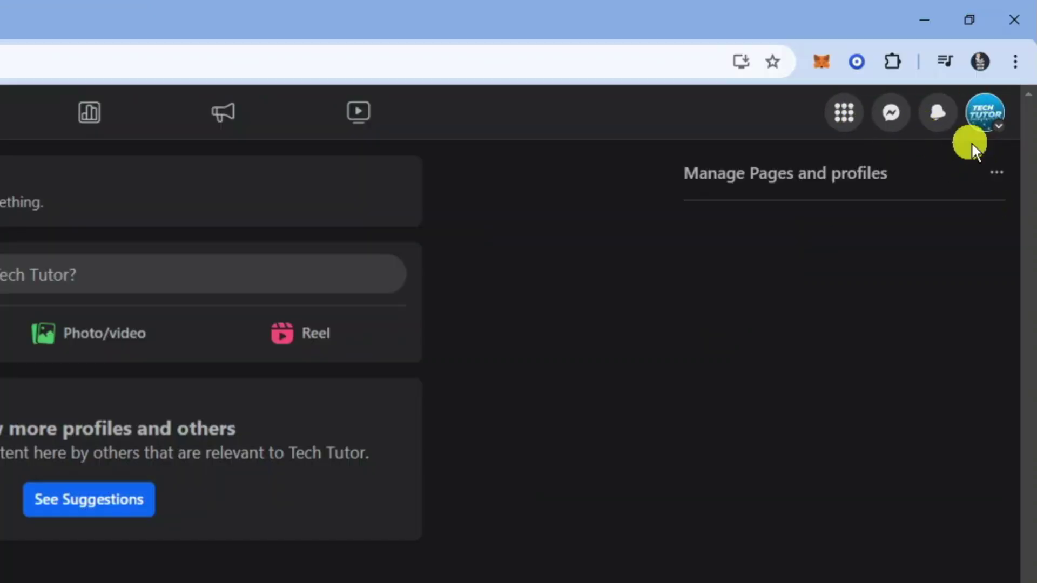
click(981, 117)
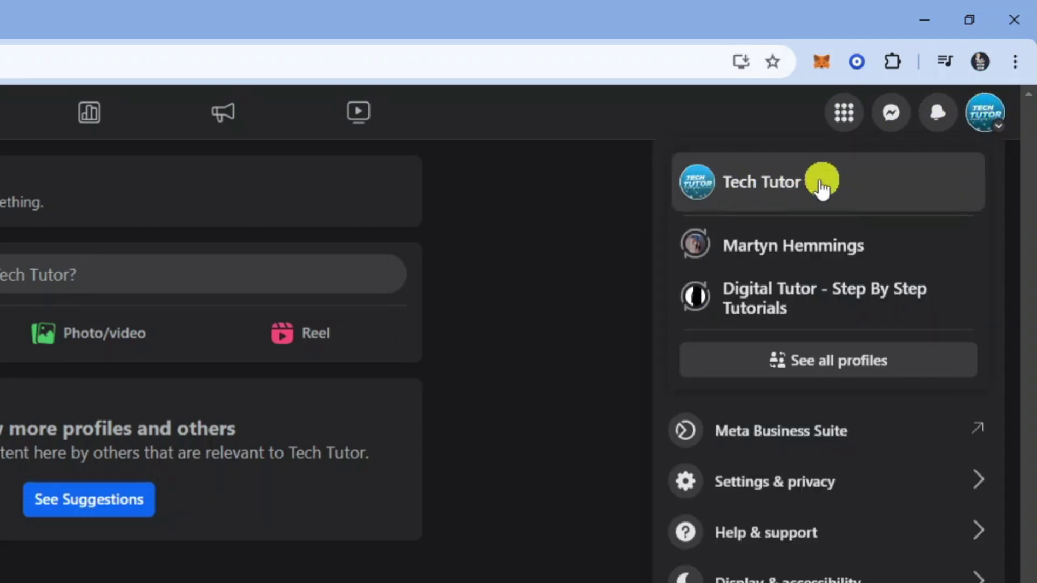
click(781, 187)
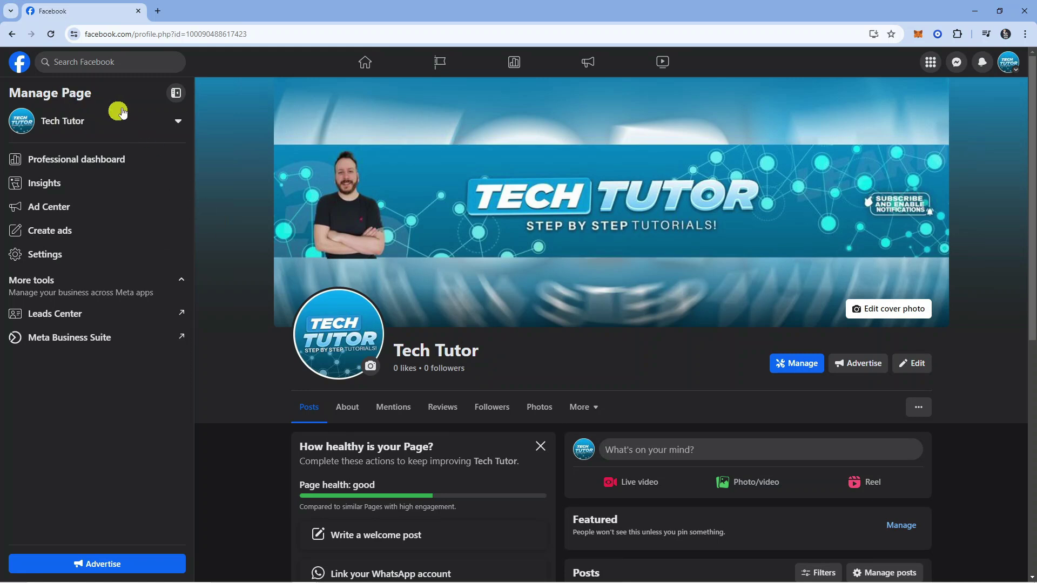
Step: Open Settings from the Tech Tutor Page's Manage Page sidebar
drag(21, 93, 70, 89)
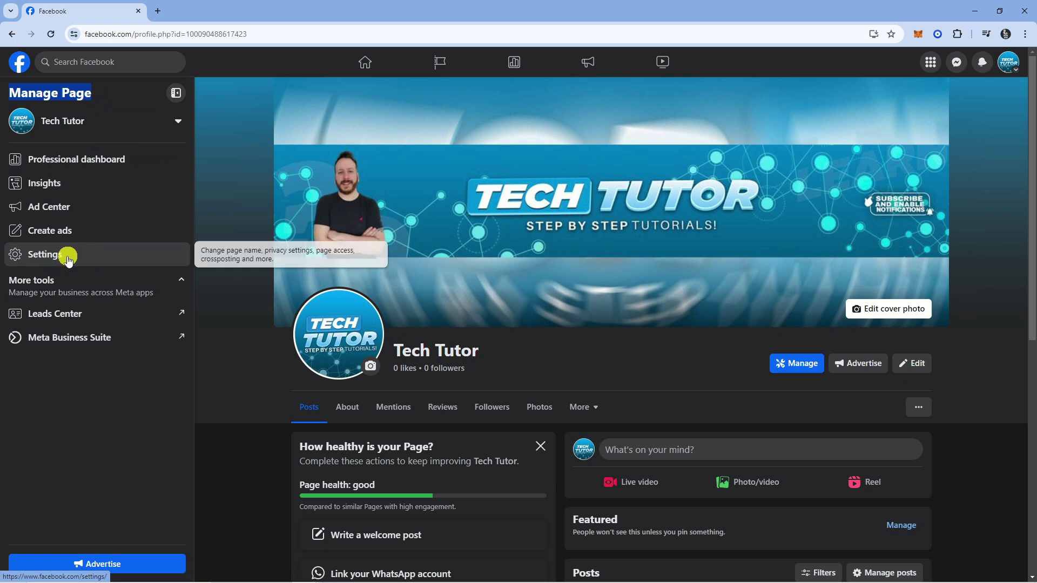
click(95, 254)
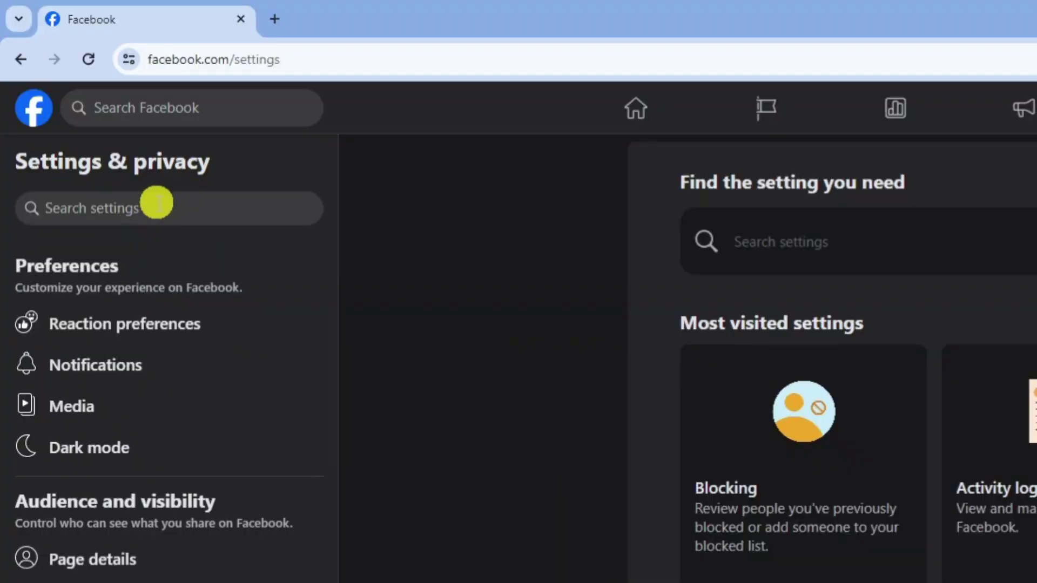
Step: Search settings for 'name' and view the Name entry showing Tech Tutor
click(157, 203)
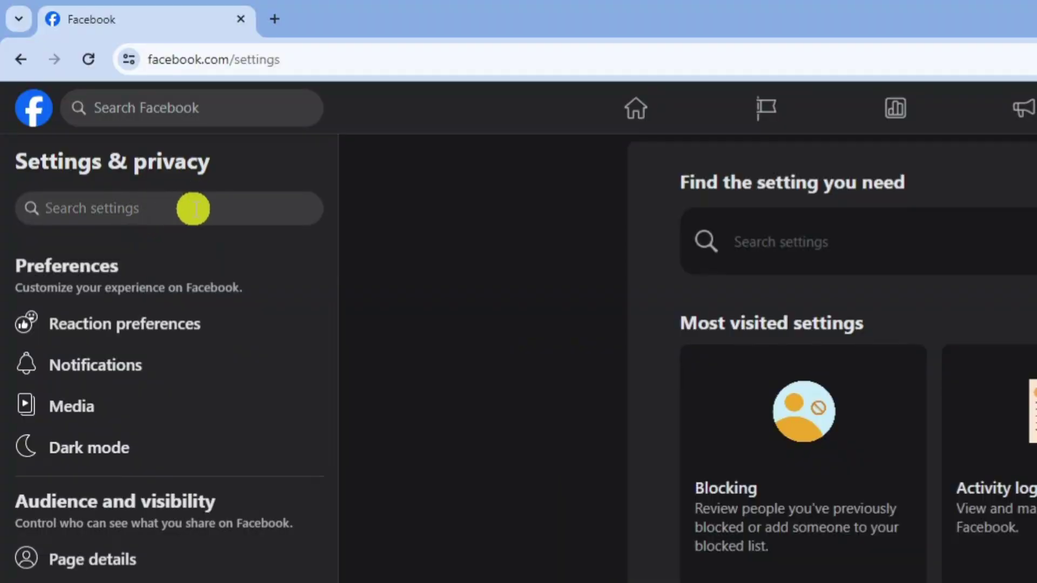
text(name)
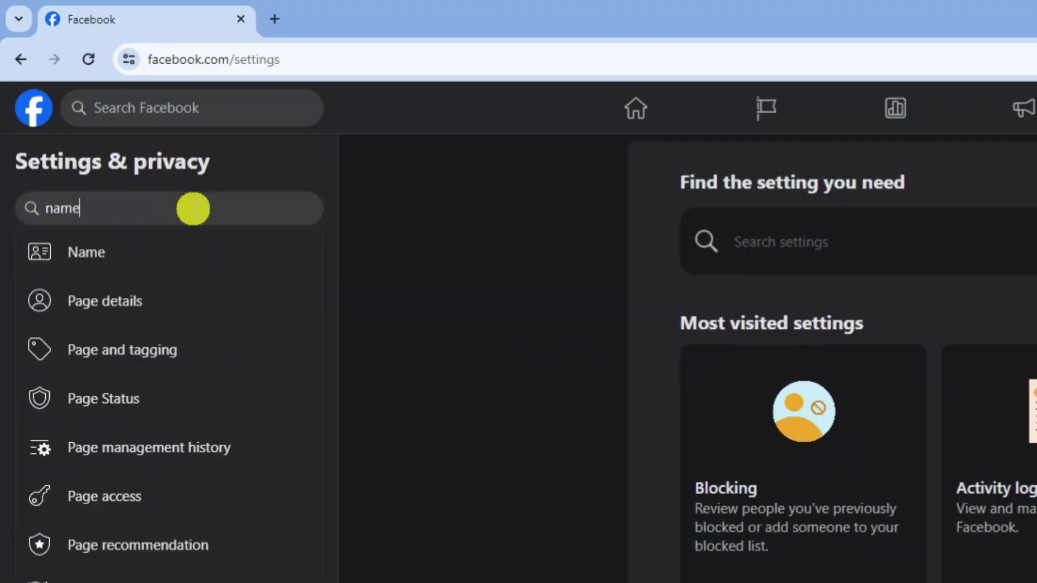
key(Return)
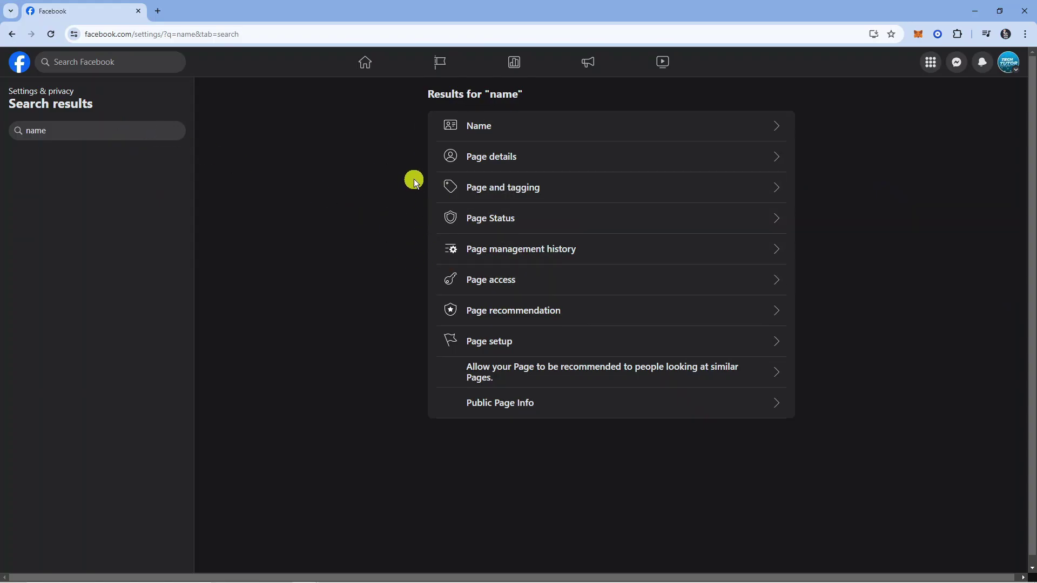
click(533, 125)
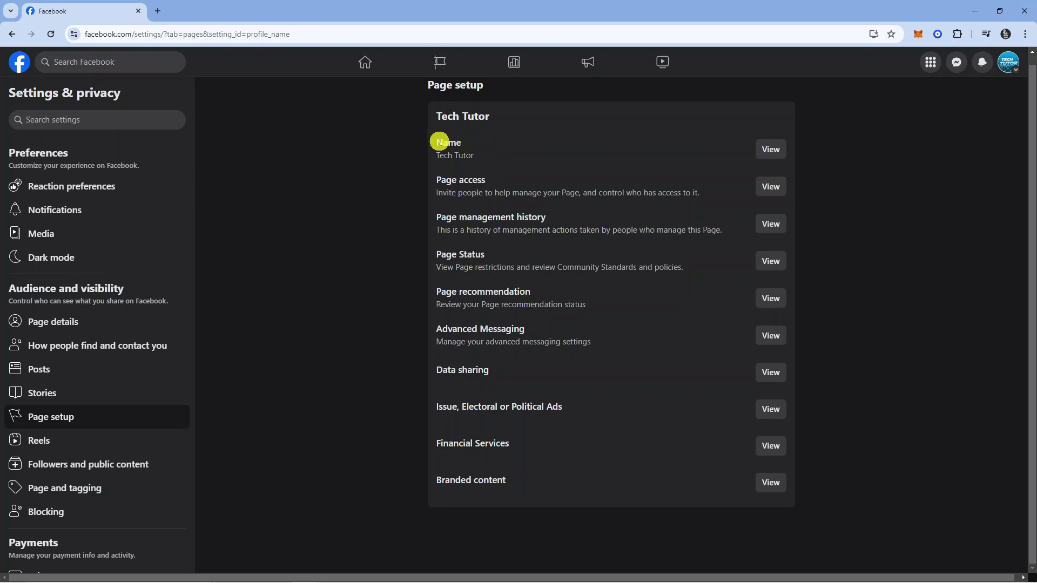
drag(437, 141, 479, 155)
click(479, 160)
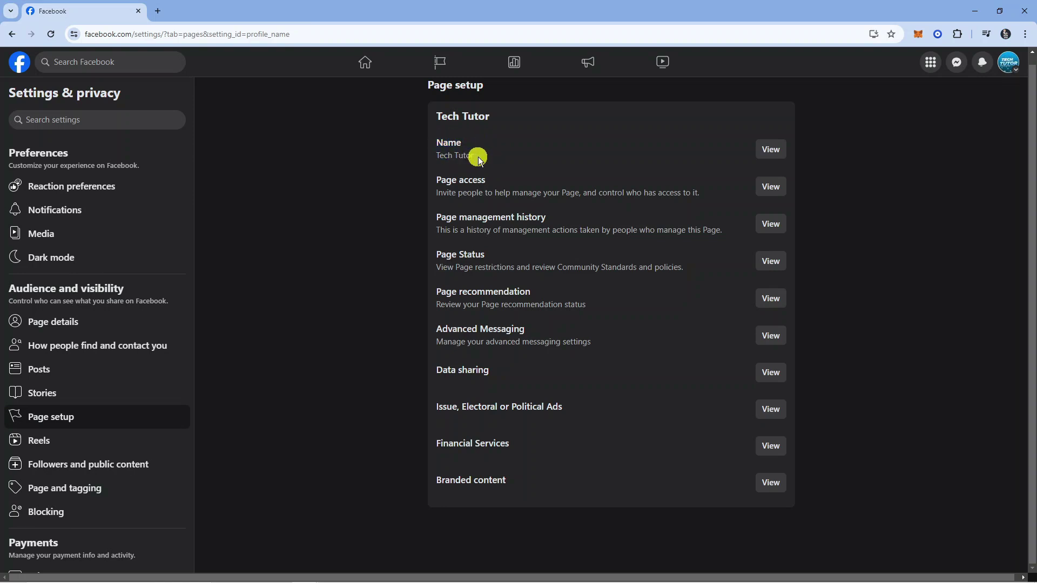
Step: Edit the Page name to 'Tech Tutor Step By Step Tutorials' and send it for review
click(772, 151)
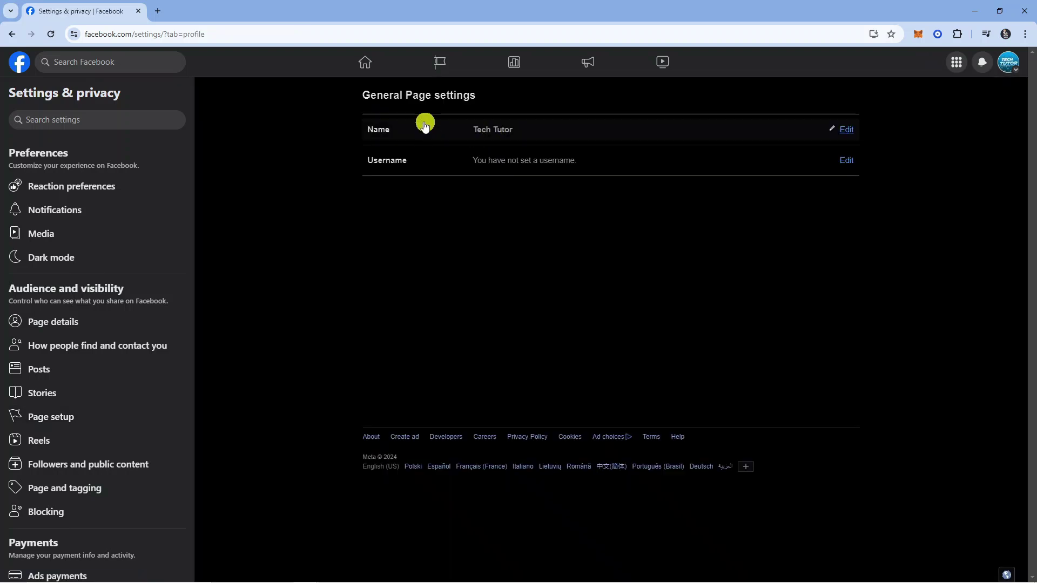
drag(360, 96, 435, 96)
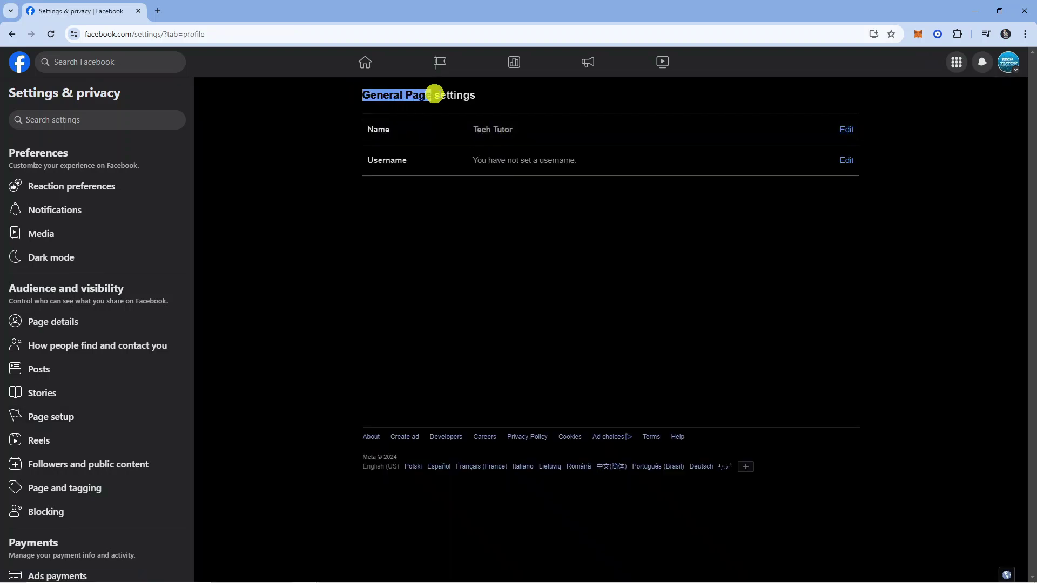
click(446, 125)
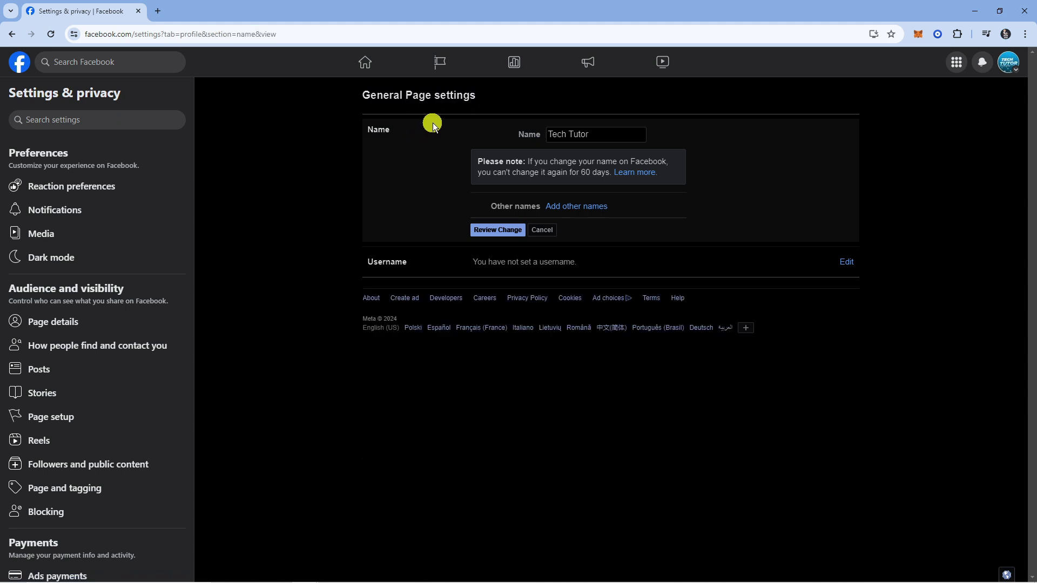
drag(586, 134, 626, 133)
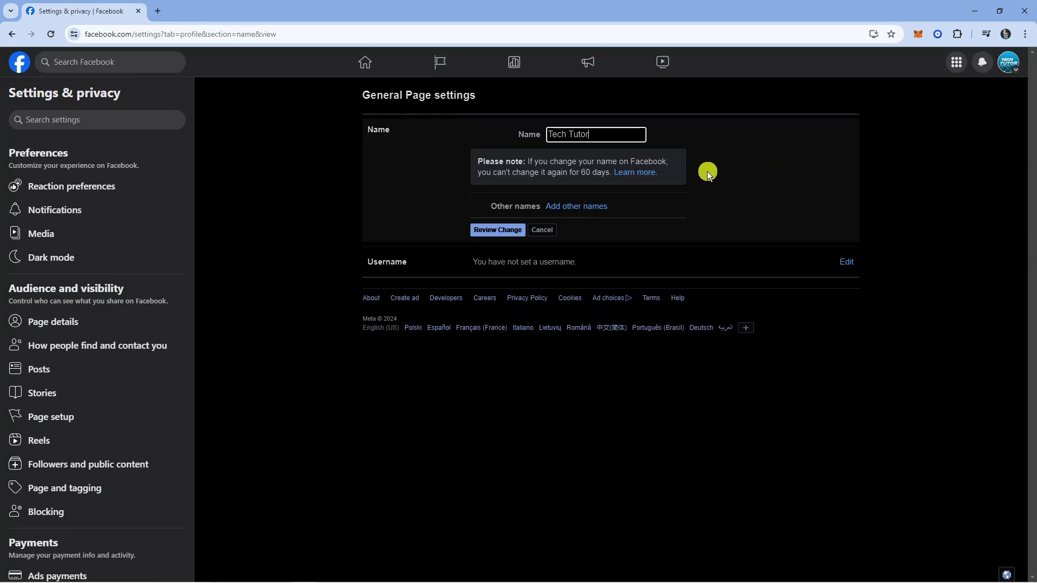
text(Step By)
text( STep Tu)
text(torilas)
key(BackSpace)
key(BackSpace)
key(BackSpace)
key(BackSpace)
key(BackSpace)
key(BackSpace)
key(BackSpace)
key(BackSpace)
key(BackSpace)
key(BackSpace)
key(BackSpace)
key(BackSpace)
key(BackSpace)
text(tep Tutorials)
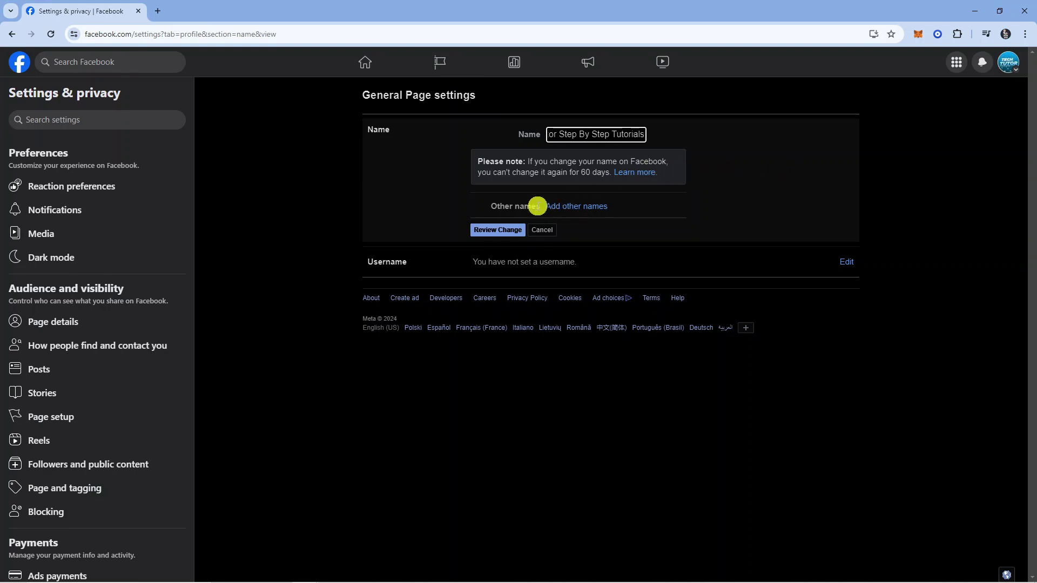
click(508, 230)
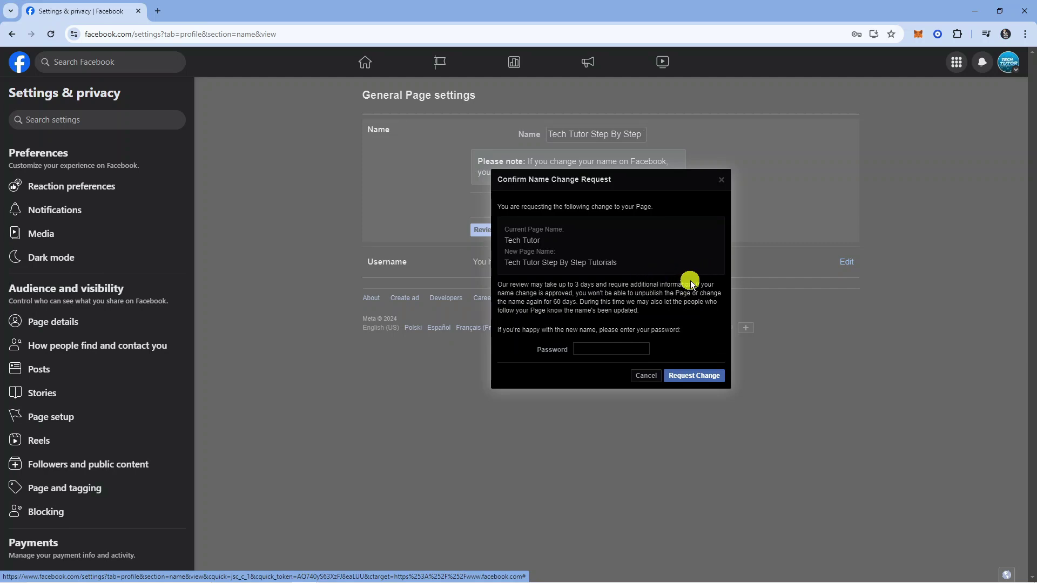
Step: Paste the account password into the Confirm Name Change Request dialog's Password field
drag(691, 285, 671, 291)
click(683, 295)
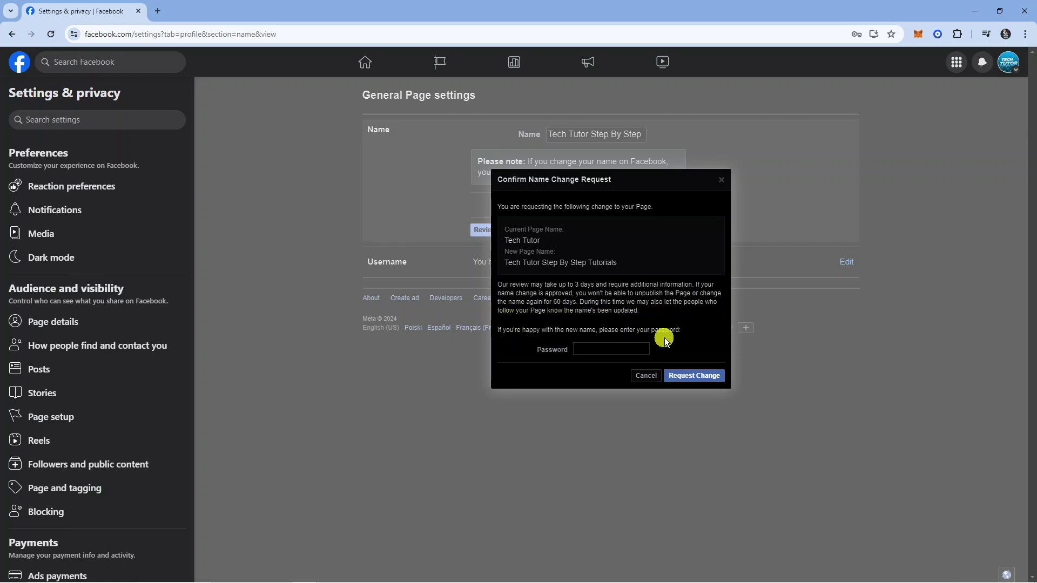
click(599, 349)
key(ctrl+v)
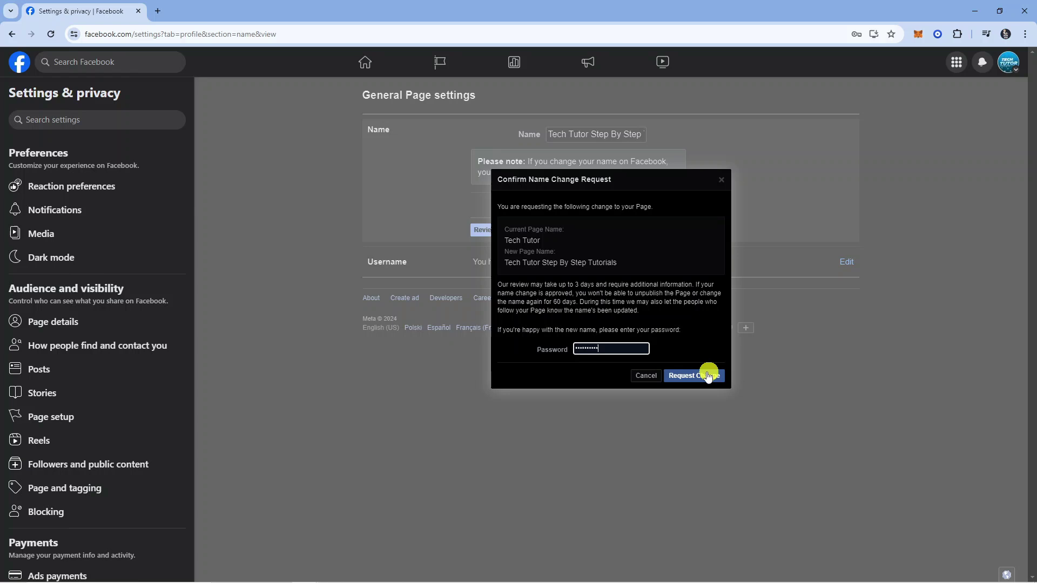